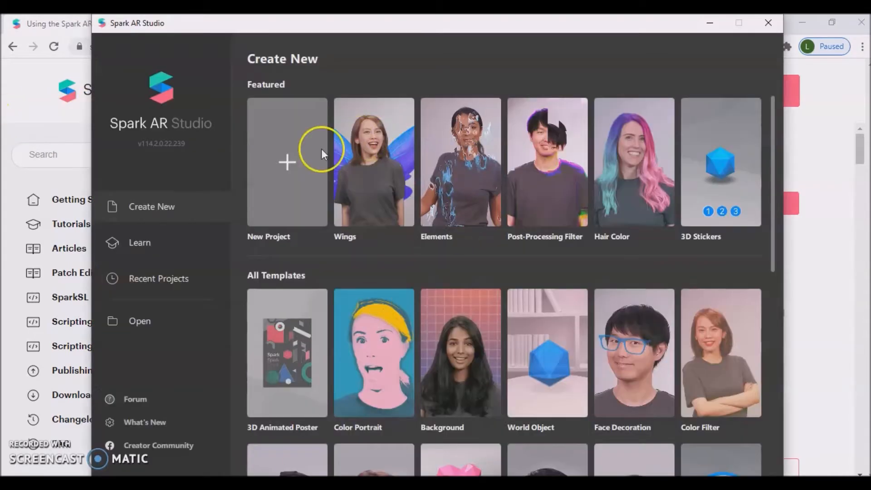
Create a blank project and insert a Face Mesh object into its scene.
click(321, 149)
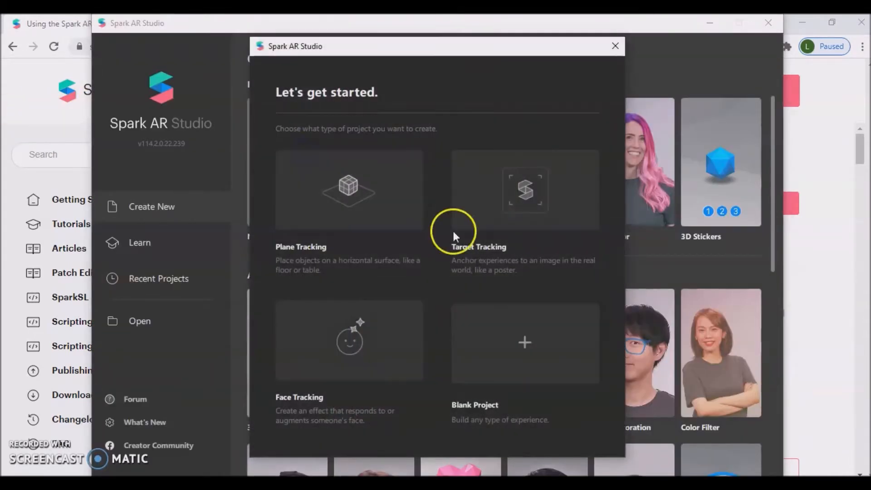
click(486, 315)
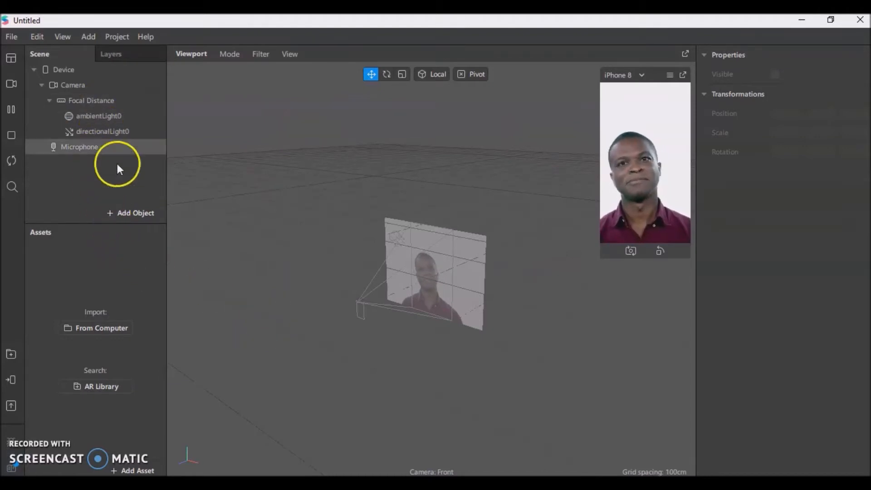
click(133, 213)
scroll(54, 357, down, 3)
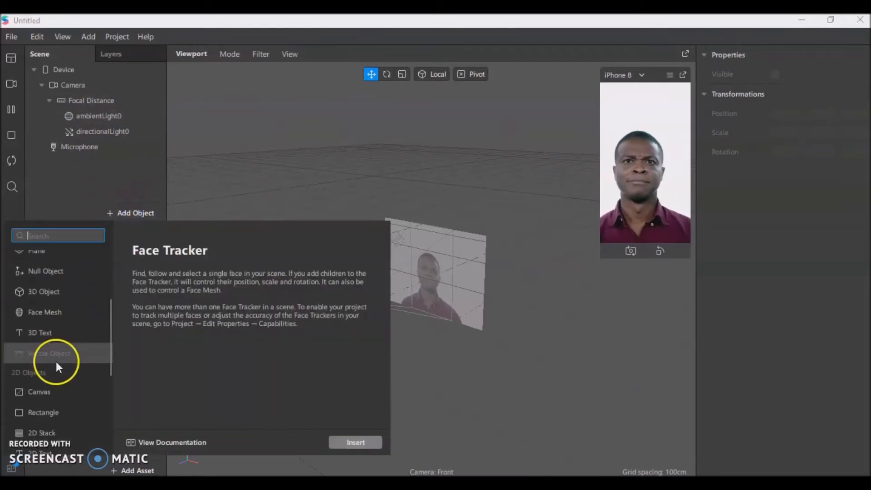
scroll(55, 336, down, 1)
click(54, 290)
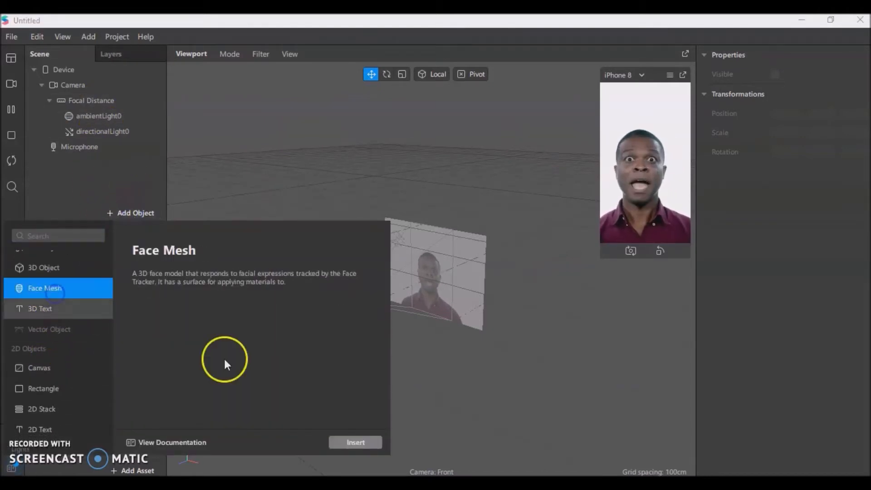
click(350, 450)
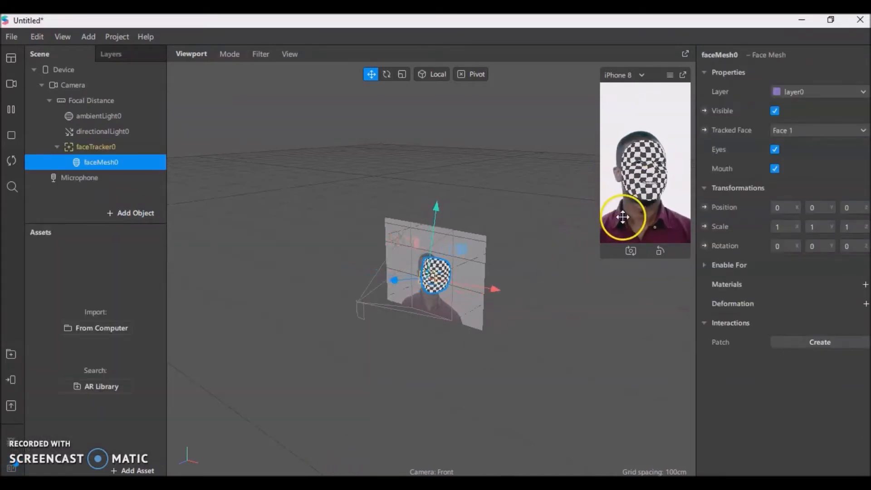
Add a new material to the face mesh and rename it "swimming".
click(863, 286)
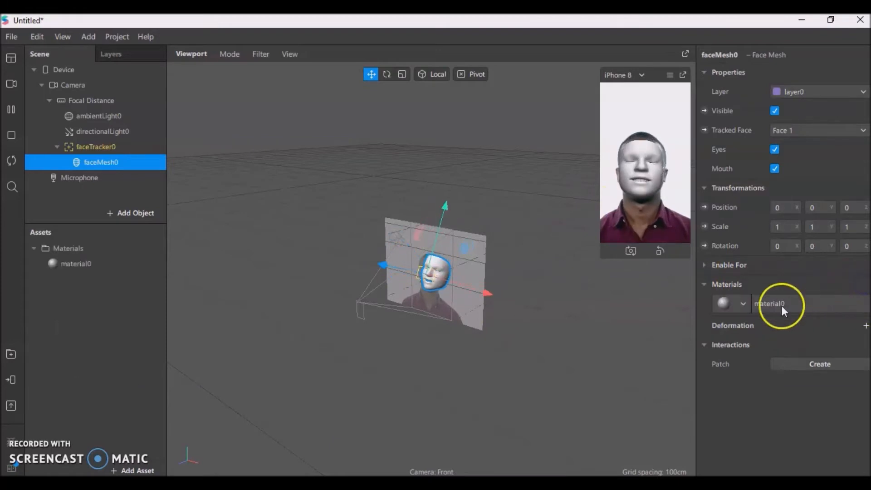
double_click(82, 267)
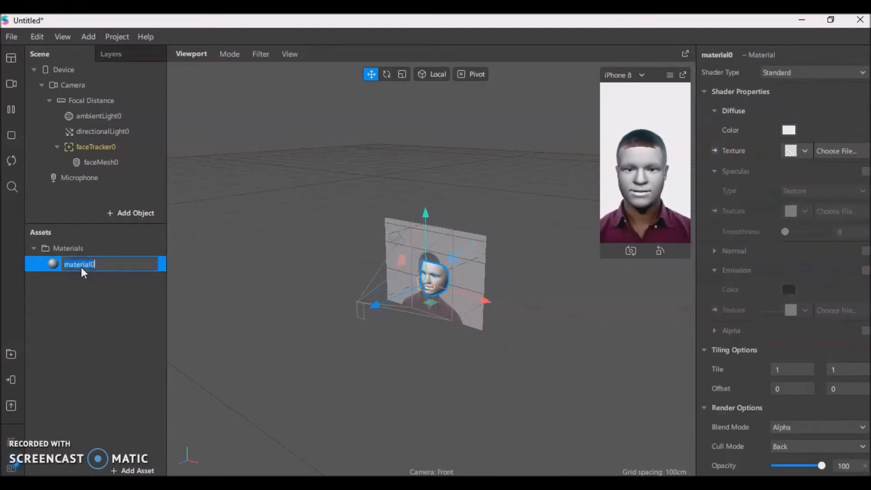
text(swimming)
click(91, 276)
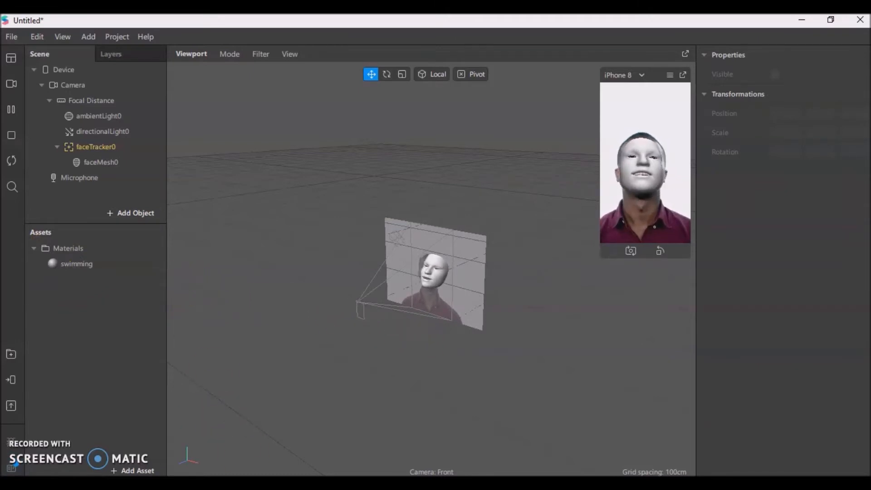
Switch to the FaceAssets Textures folder and open the faceMasculine image.
key(alt+Tab)
click(261, 28)
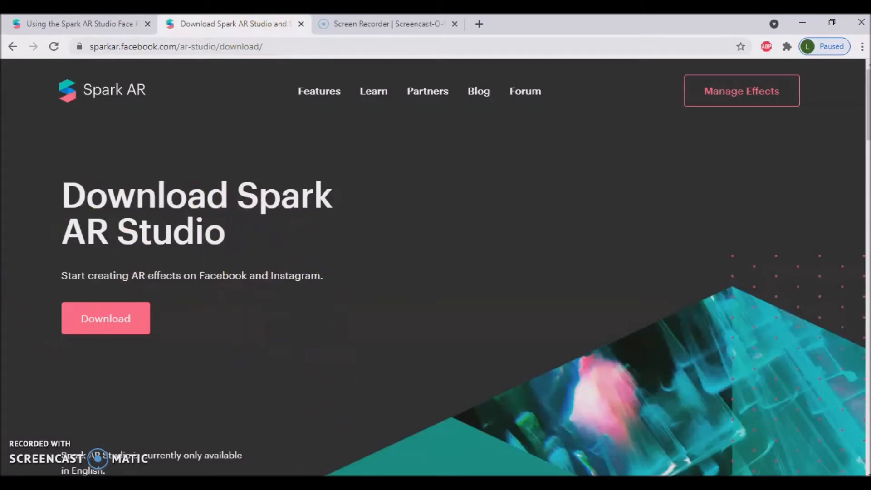
click(204, 472)
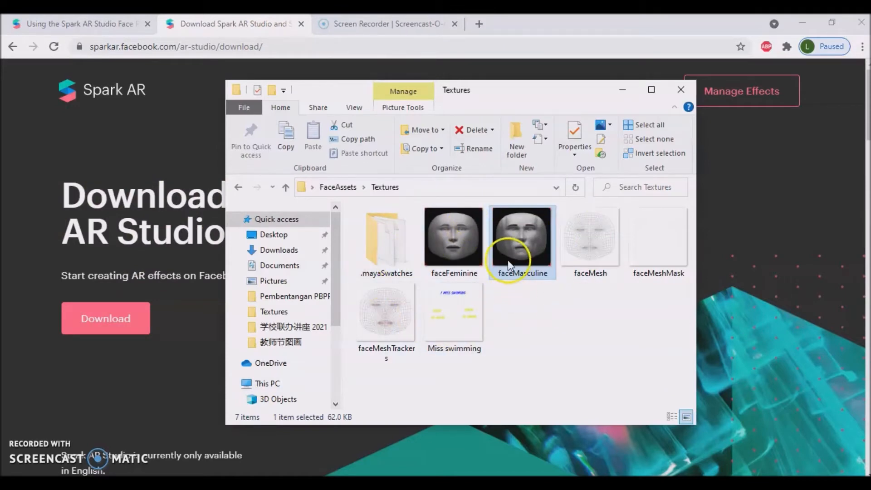
double_click(525, 249)
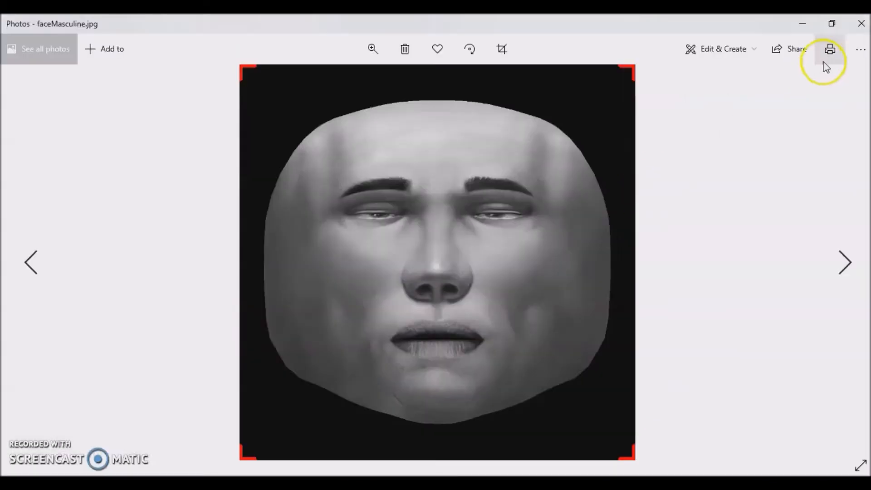
Open the faceMasculine image with Adobe Photoshop 2021.
click(859, 51)
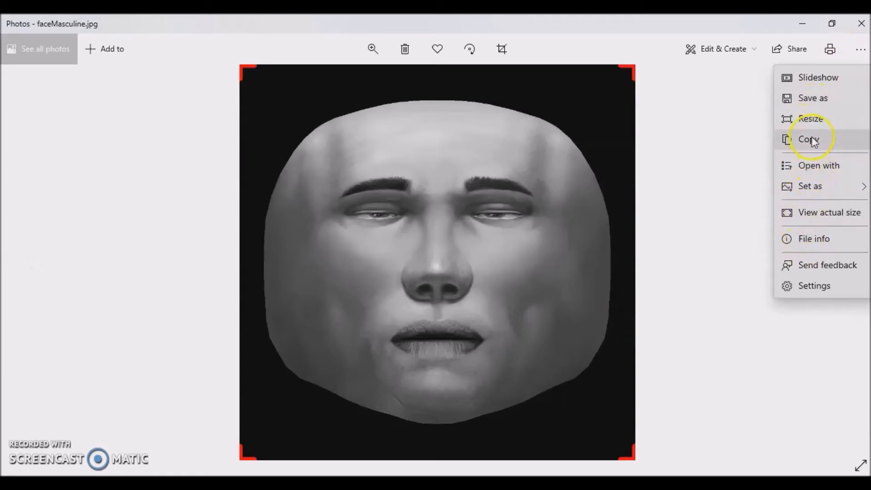
click(805, 171)
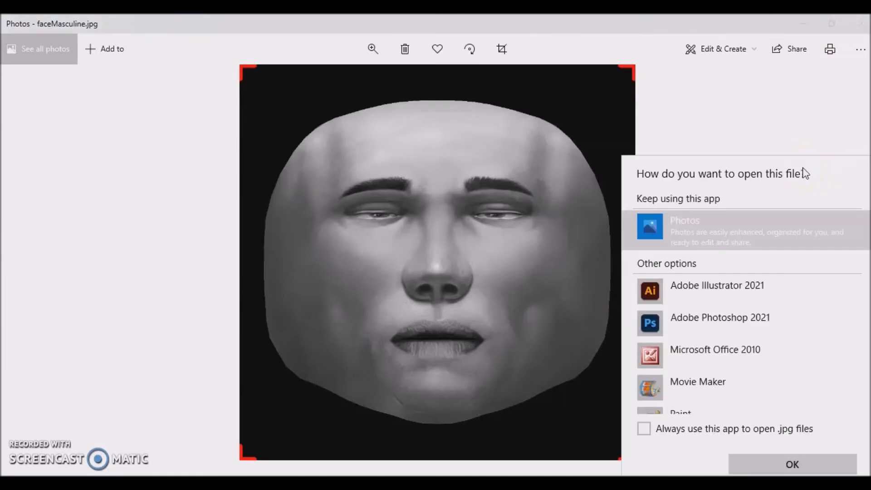
click(721, 327)
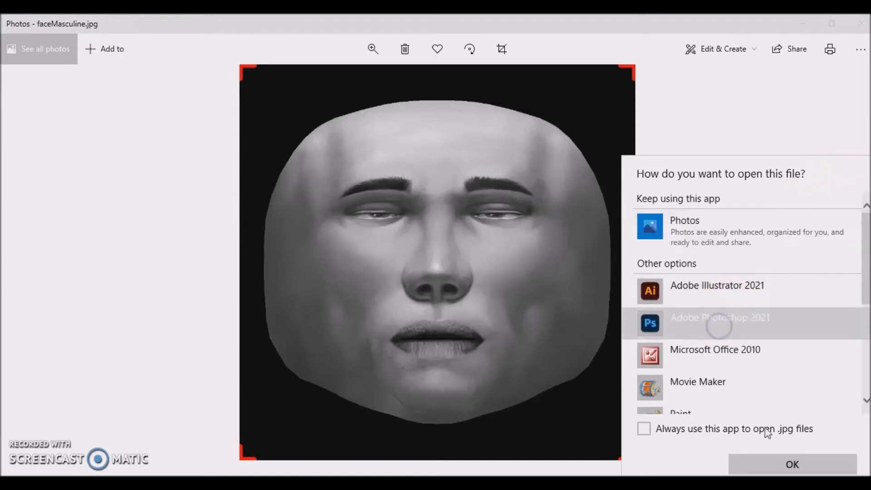
click(782, 465)
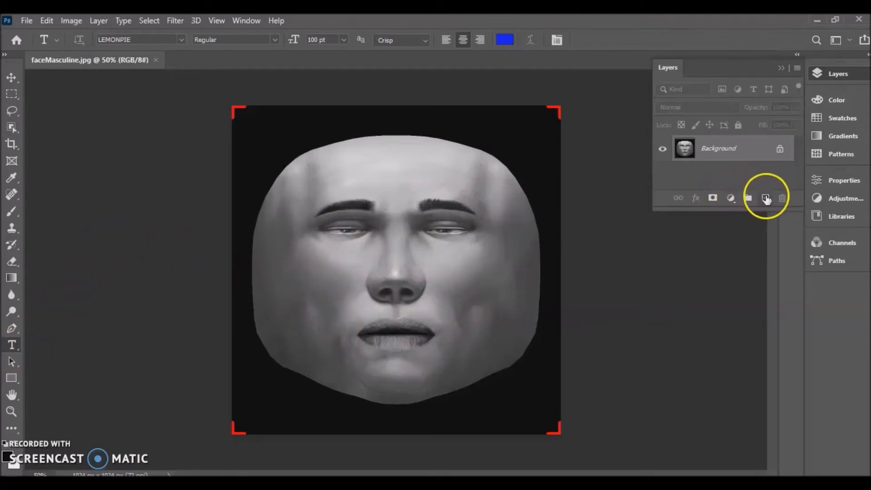
Add a new layer with the text "I MISS SWIMMING" in blue and centre it across the face's forehead.
click(766, 197)
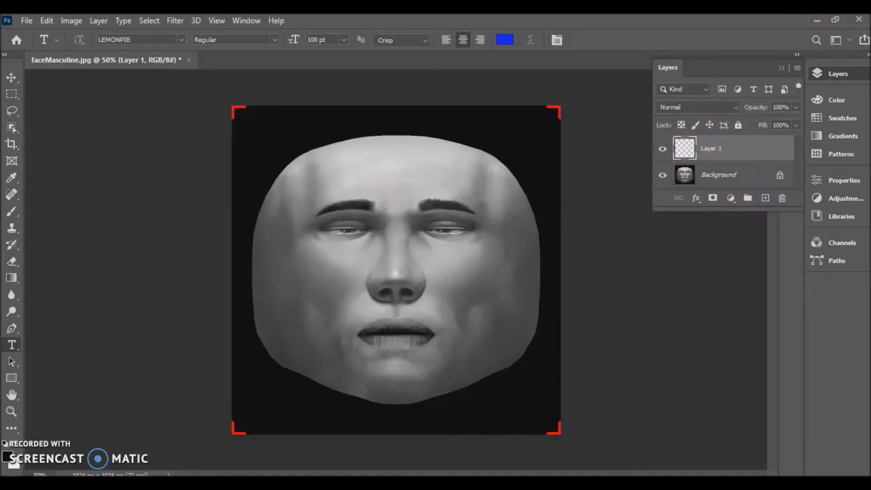
click(373, 172)
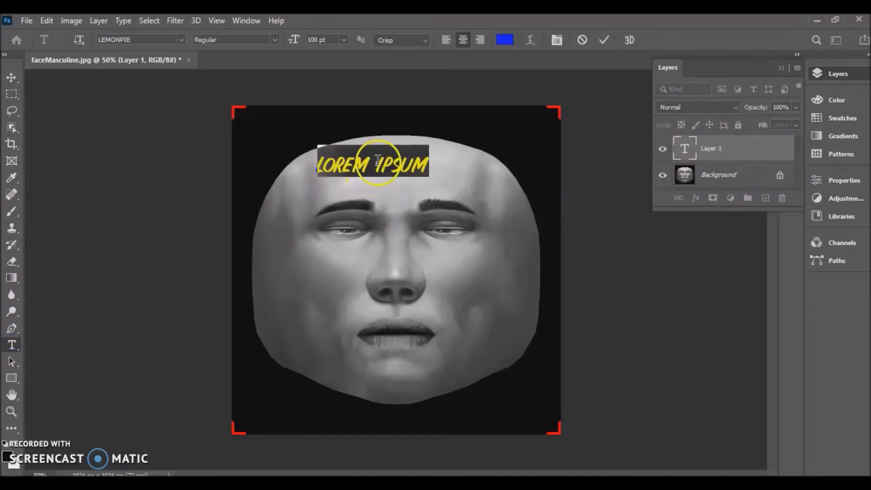
double_click(378, 159)
click(378, 160)
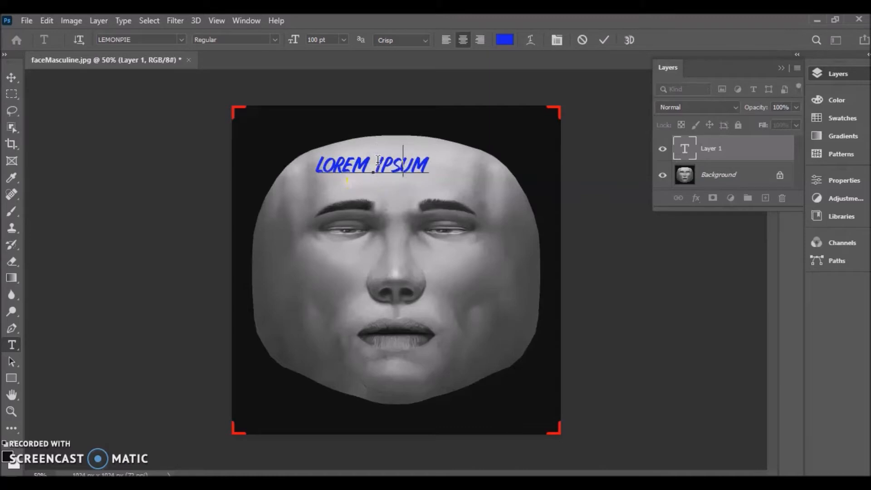
key(ctrl+a)
key(BackSpace)
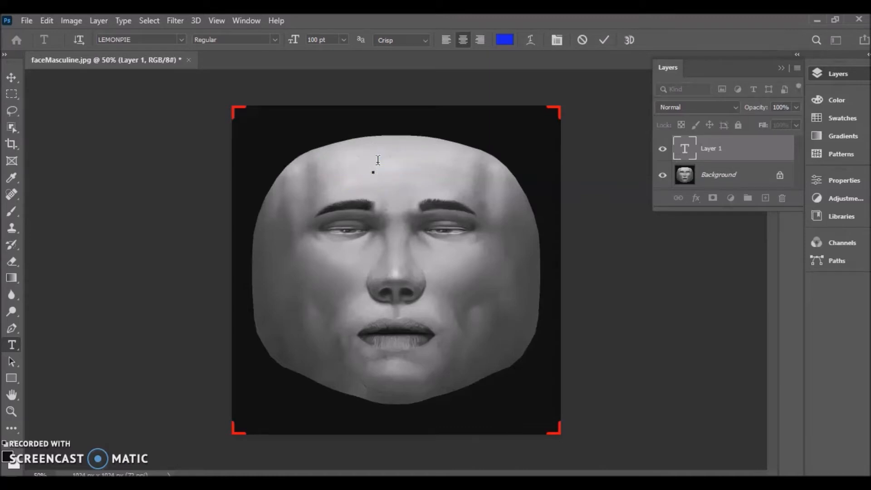
text(I MISS )
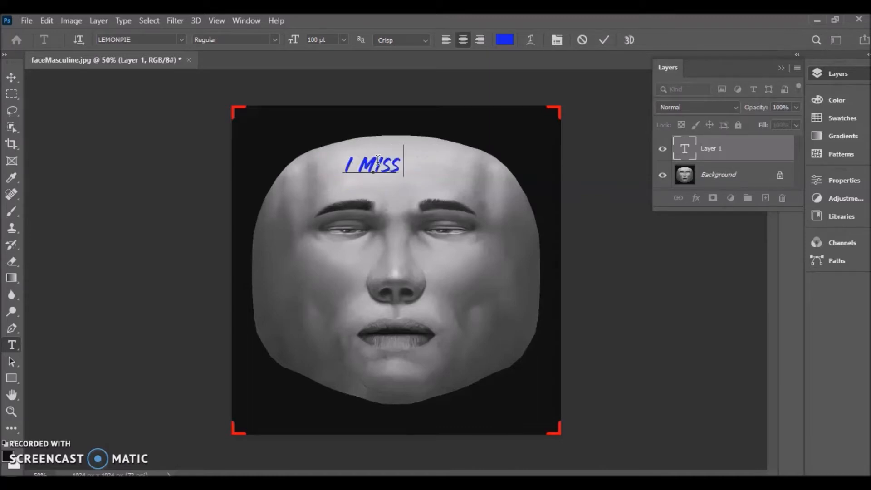
text(SWIMMING)
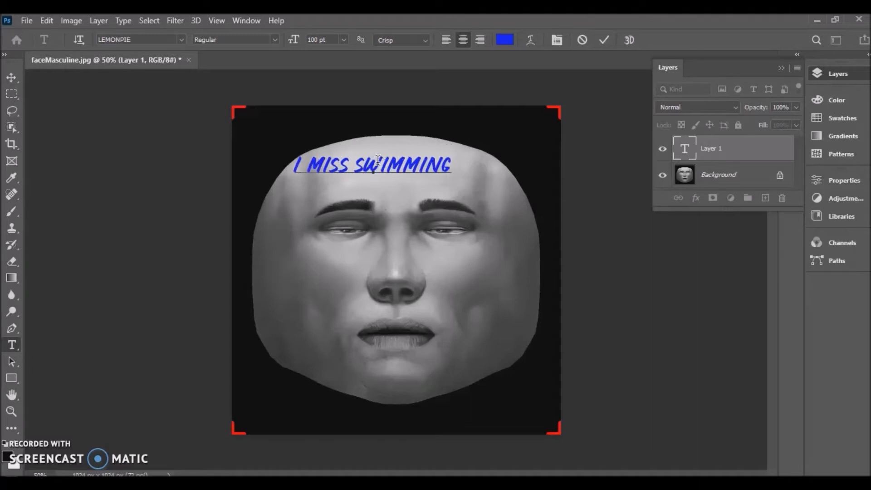
drag(398, 191, 436, 196)
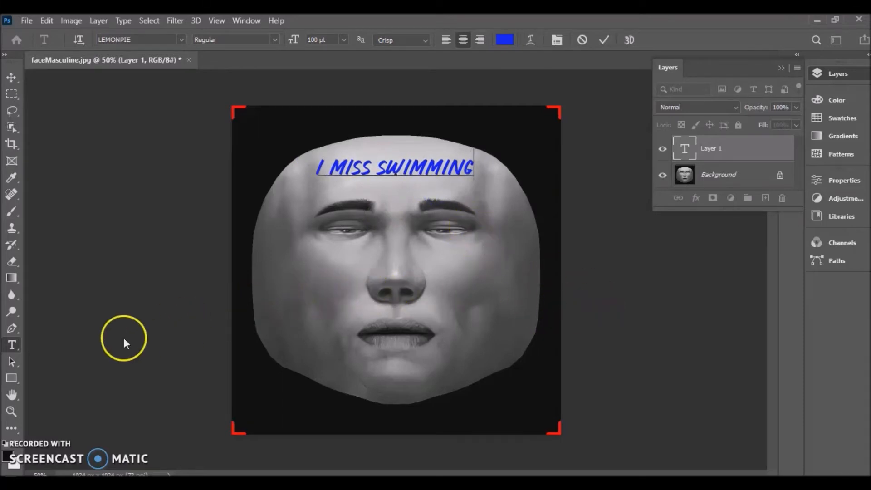
Commit the forehead text and add the two-line text "COVID GO AWAY" on the face's left-hand cheek as seen in the image.
click(11, 345)
click(305, 273)
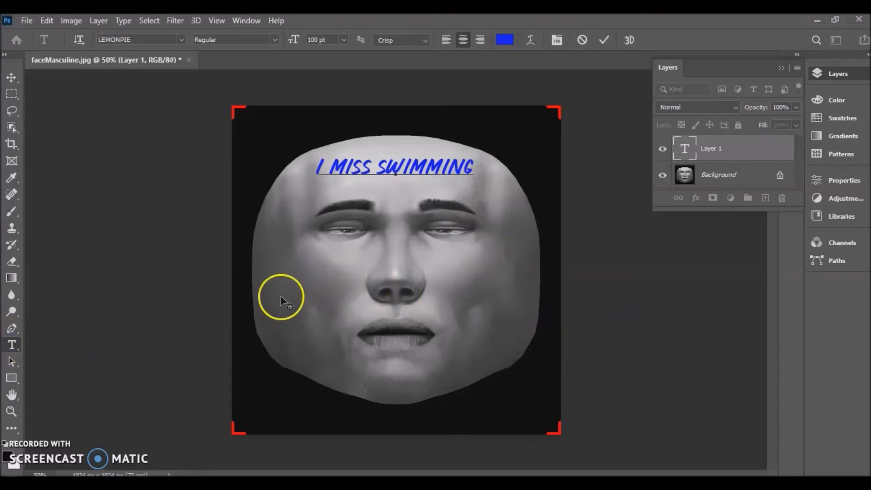
click(318, 271)
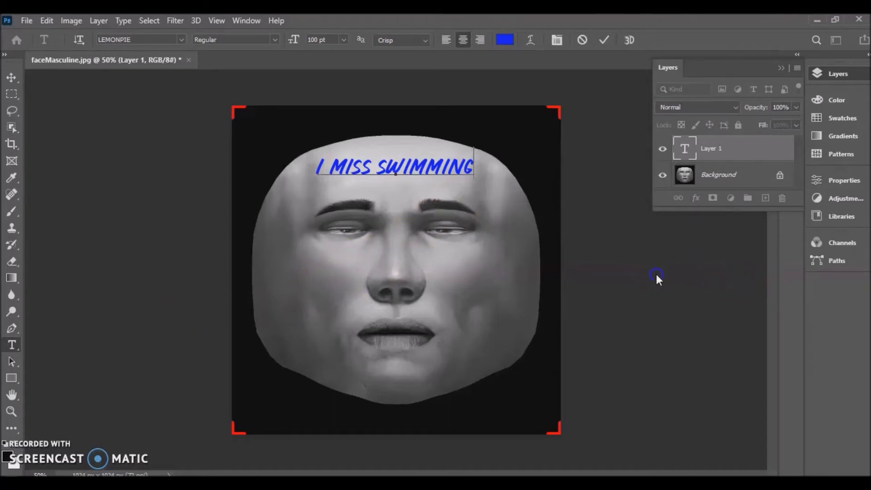
click(475, 302)
click(312, 286)
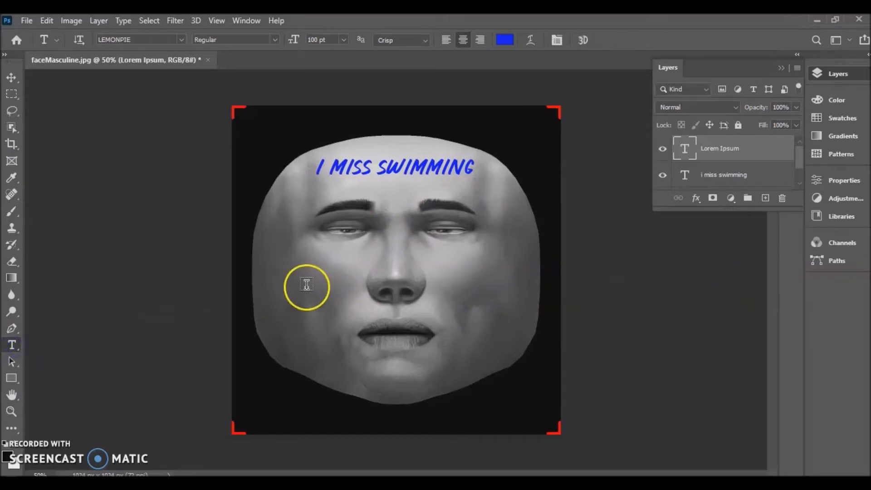
click(307, 285)
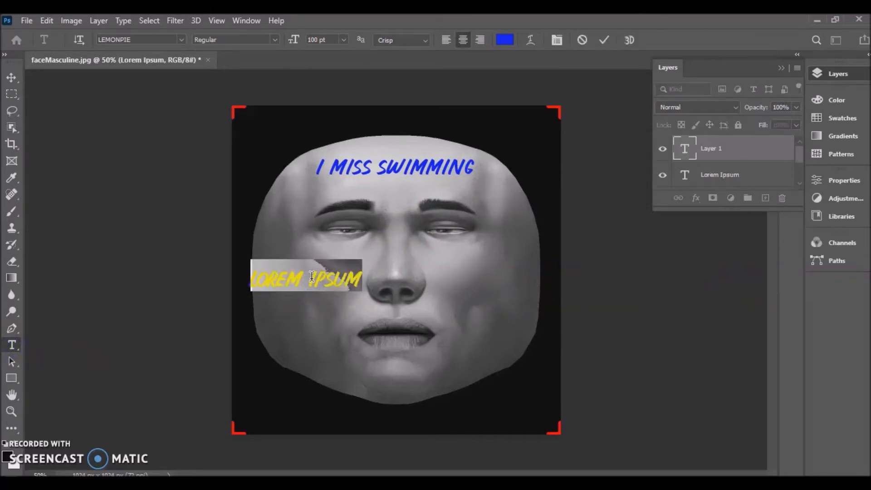
text(COVID)
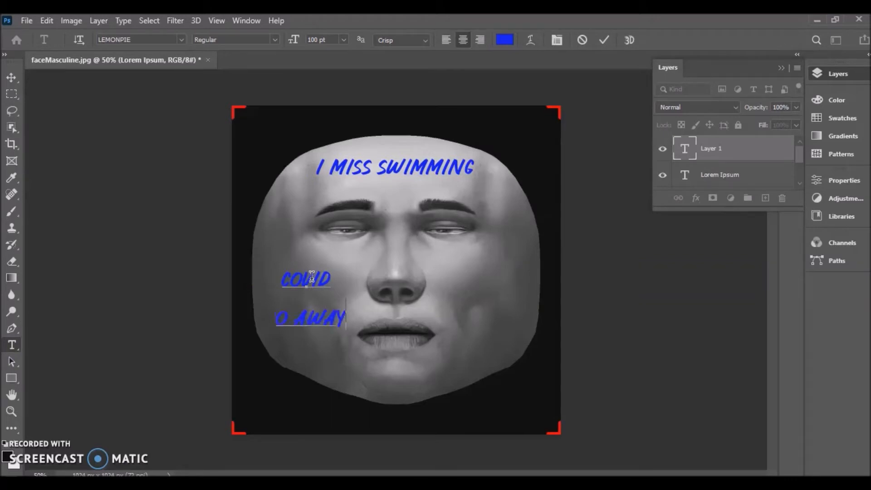
Recolour the "COVID GO AWAY" text to yellow #effe07 and nudge it slightly up and outward on the cheek.
double_click(320, 277)
click(324, 316)
drag(344, 322, 291, 286)
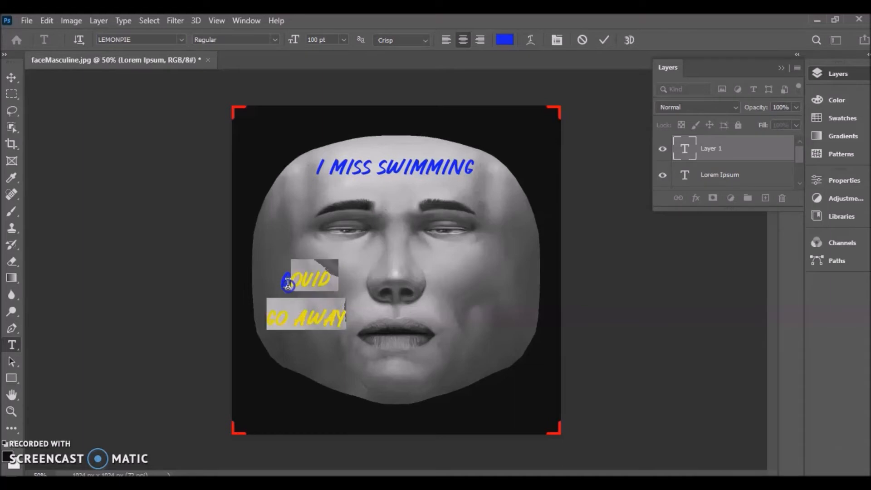
click(505, 40)
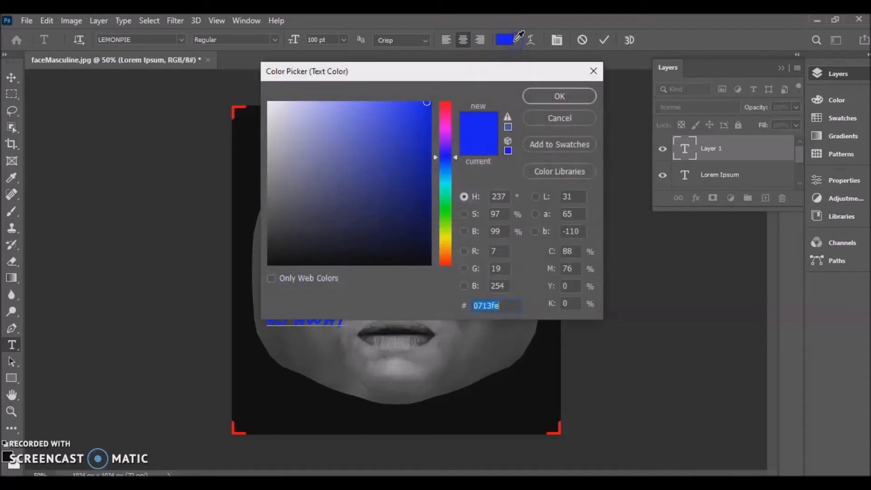
click(444, 236)
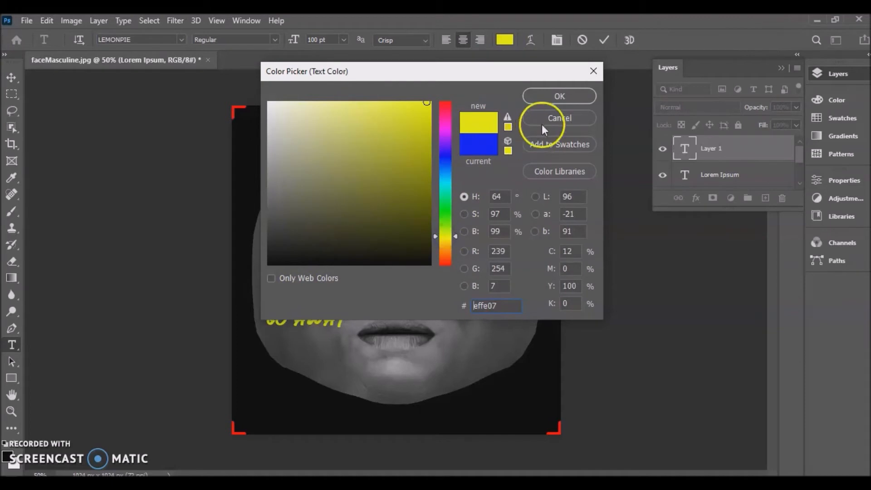
click(561, 98)
drag(316, 353, 310, 348)
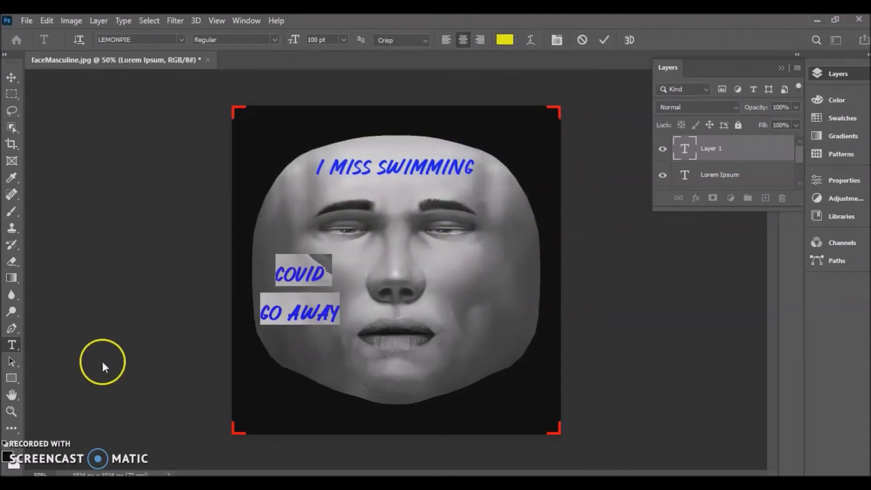
click(119, 338)
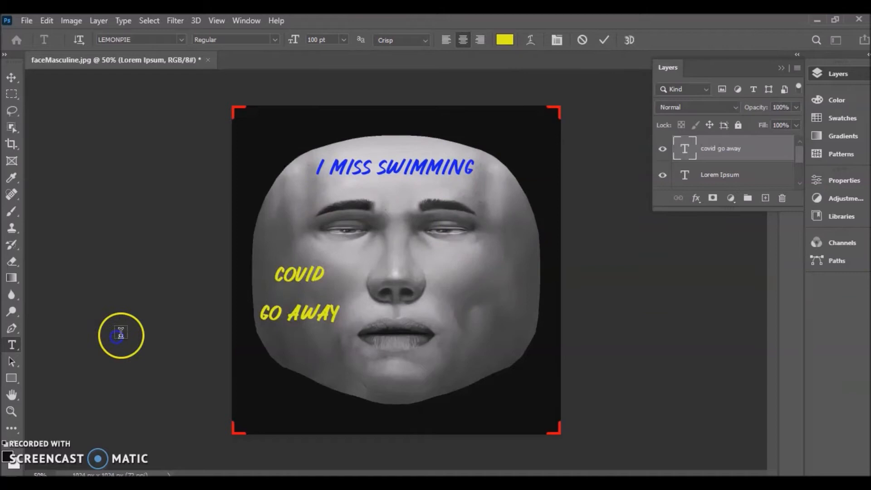
Add a matching yellow two-line text "COVID GO AWAY" on the opposite cheek.
click(482, 276)
triple_click(483, 272)
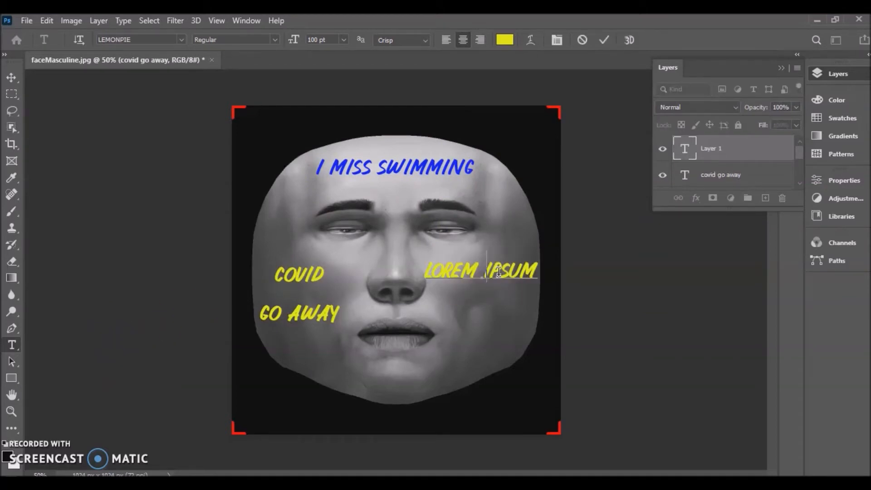
text(covid)
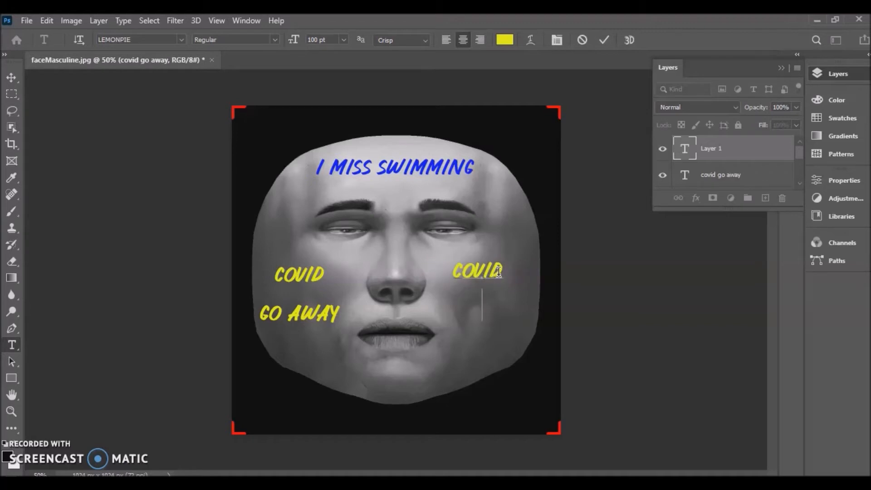
text(go away)
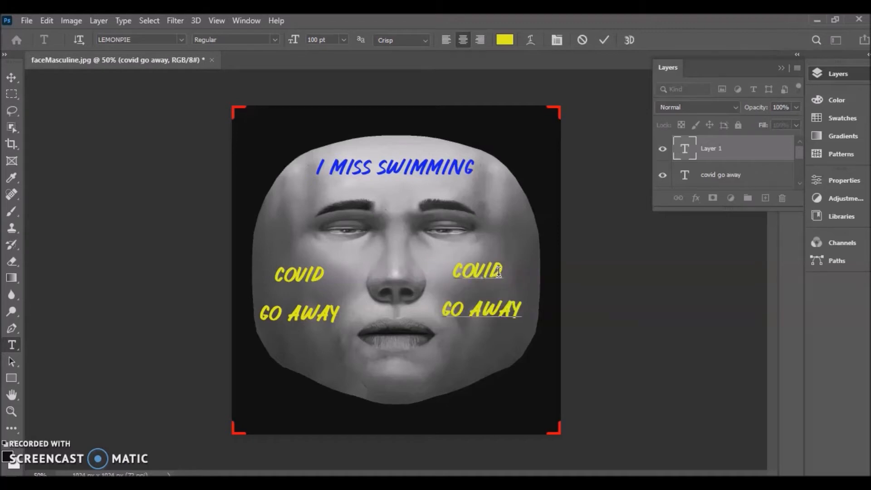
Nudge the second "COVID GO AWAY" text outward on its cheek so it mirrors the text on the opposite cheek.
click(486, 335)
drag(492, 341, 494, 340)
click(472, 294)
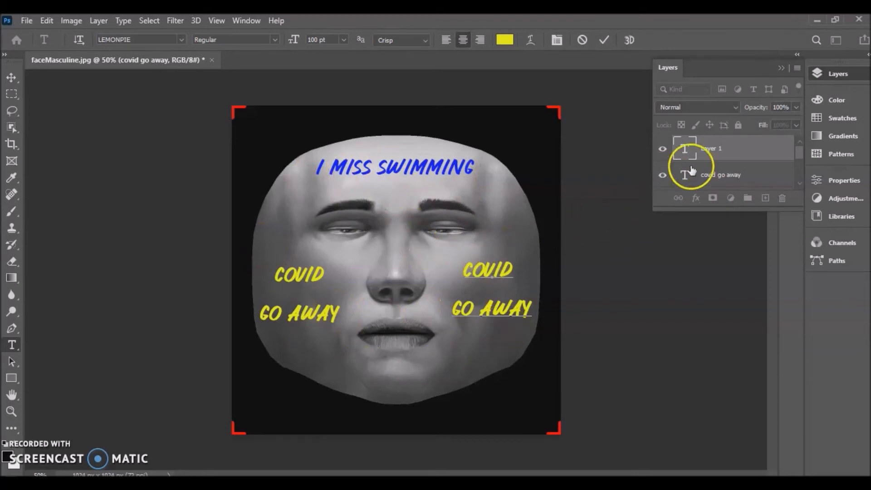
Commit the cheek text and hide the Background face layer so only the lettering remains on transparency.
scroll(690, 173, down, 2)
click(665, 181)
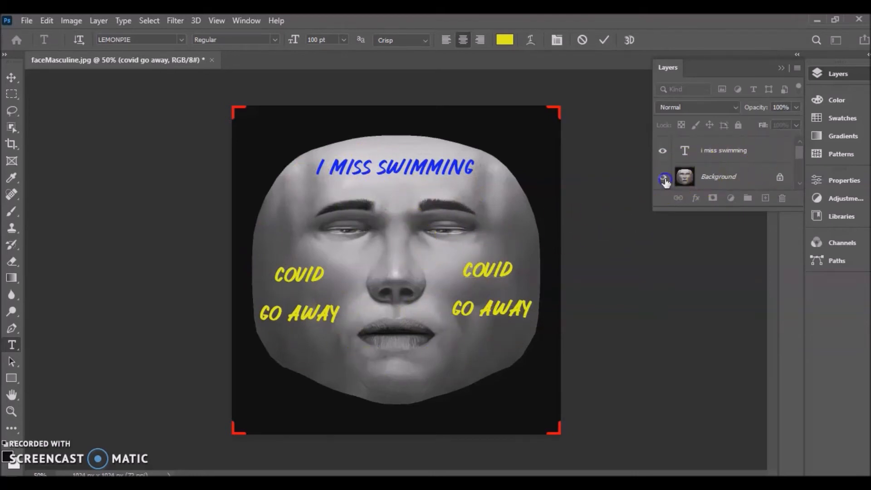
click(665, 180)
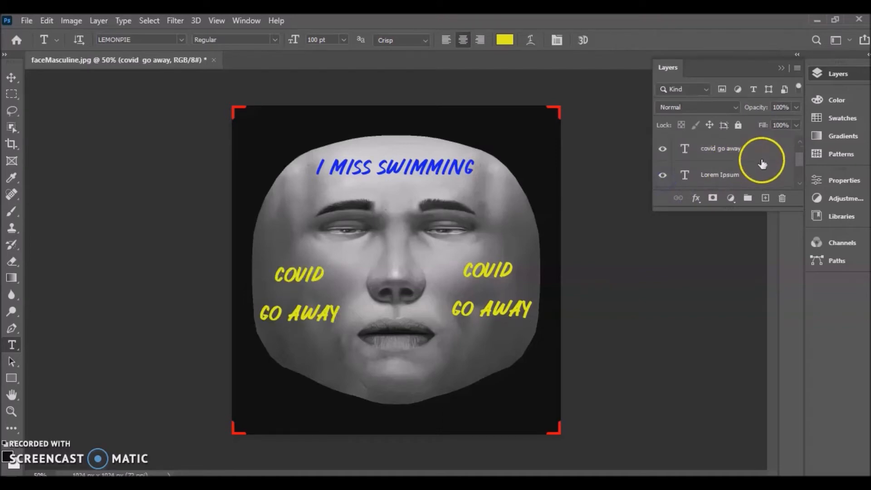
scroll(726, 168, down, 2)
click(664, 179)
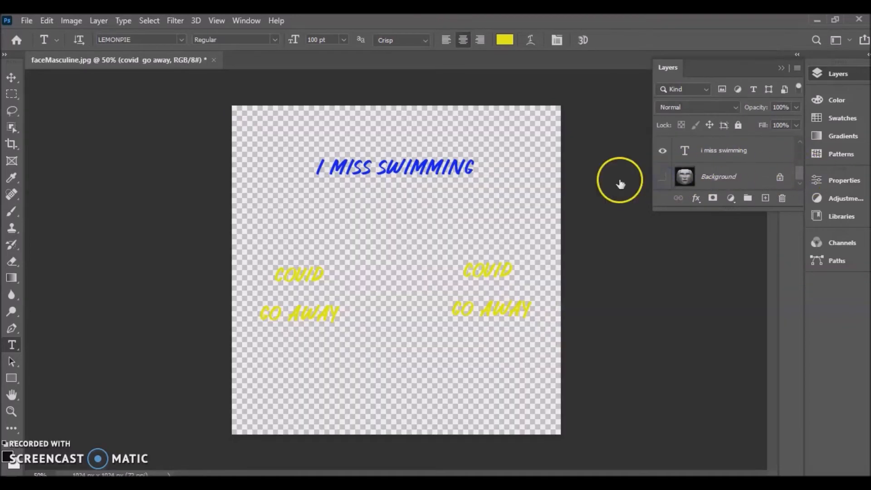
Export the transparent text artwork as a PNG image named Miss swimming.
click(26, 18)
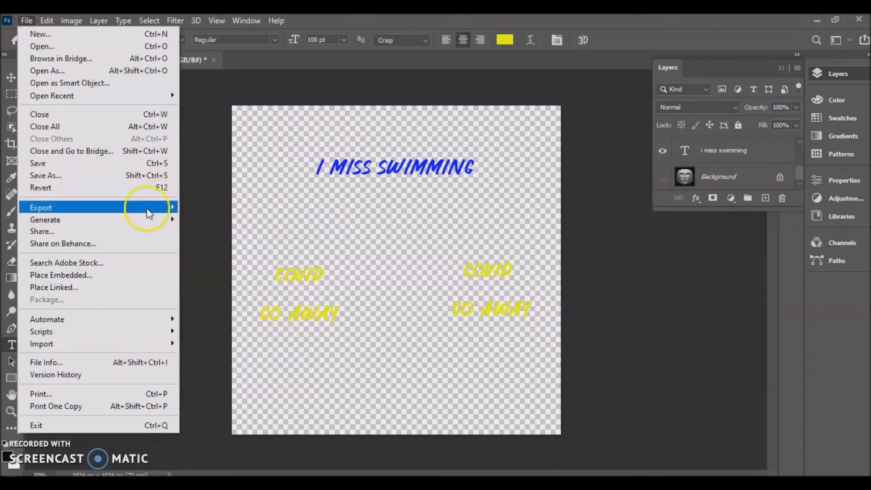
mouse_move(146, 209)
click(212, 211)
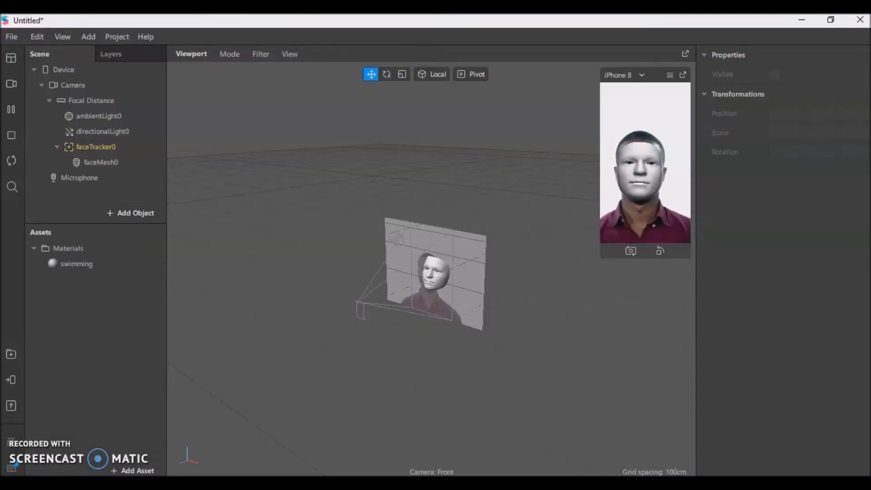
Switch to Spark AR and import the Miss swimming image from the Textures folder into the project's assets.
click(175, 482)
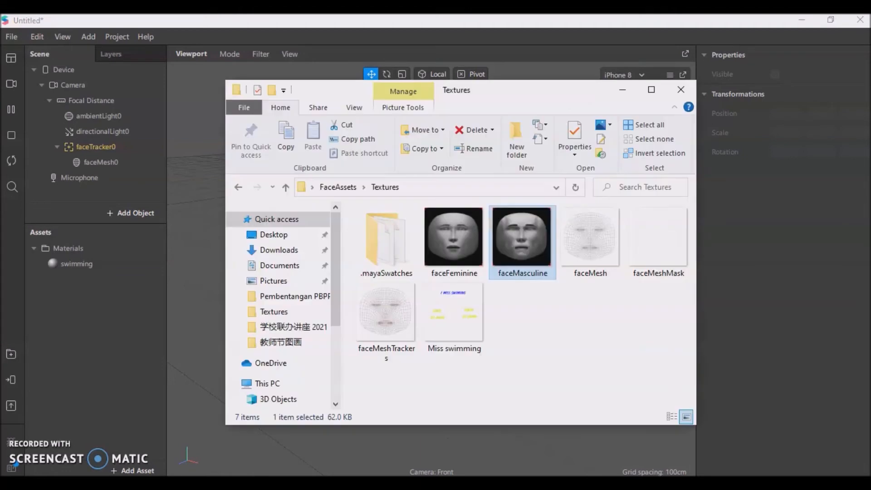
click(468, 311)
drag(146, 300, 93, 281)
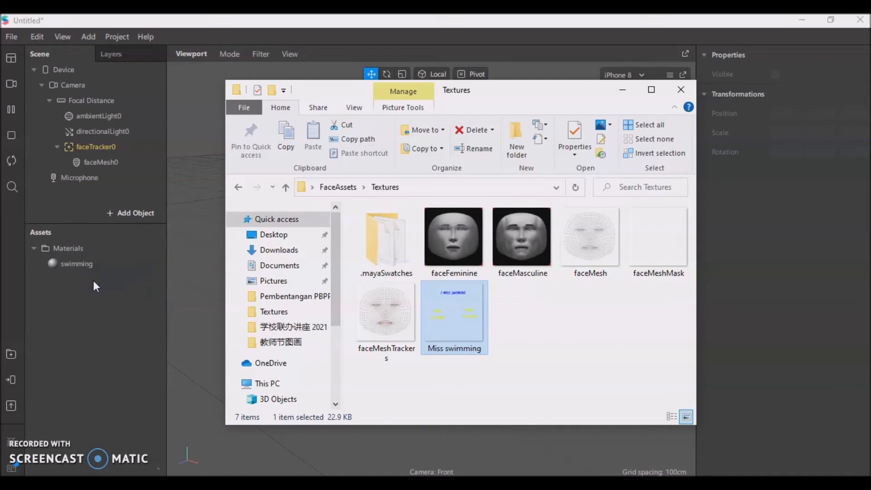
click(623, 89)
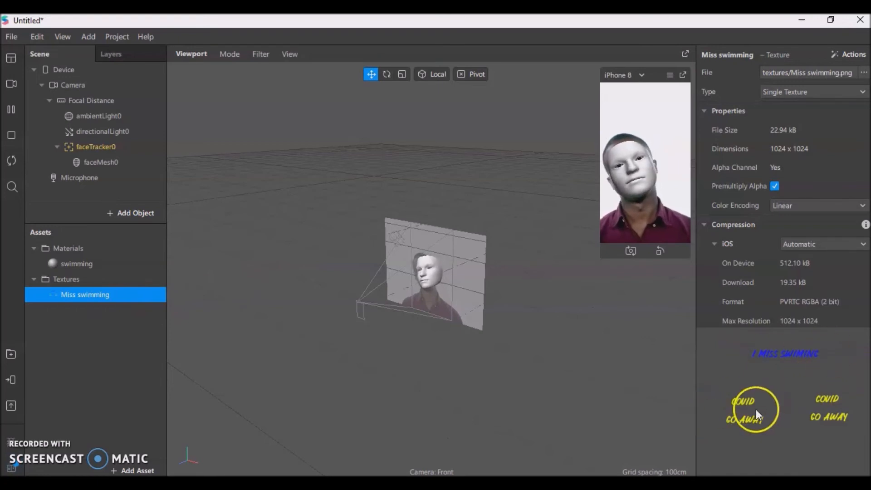
Assign the imported Miss swimming texture as the diffuse texture of the swimming material.
click(97, 264)
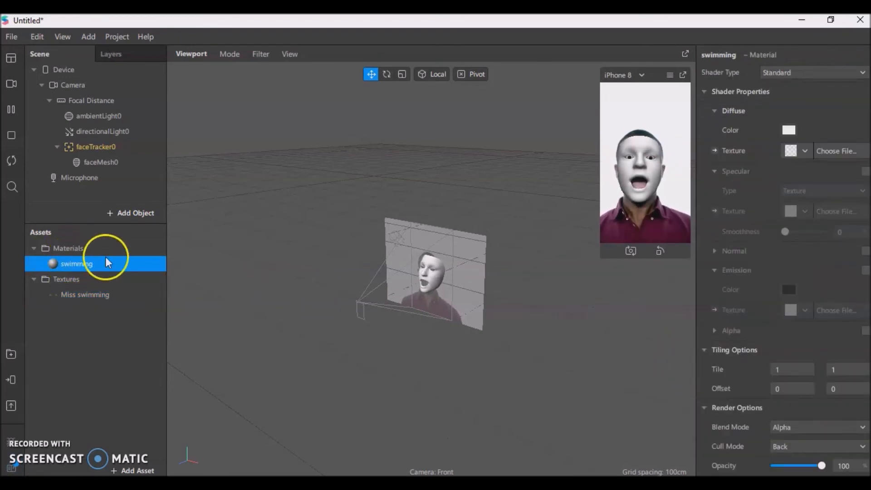
click(849, 152)
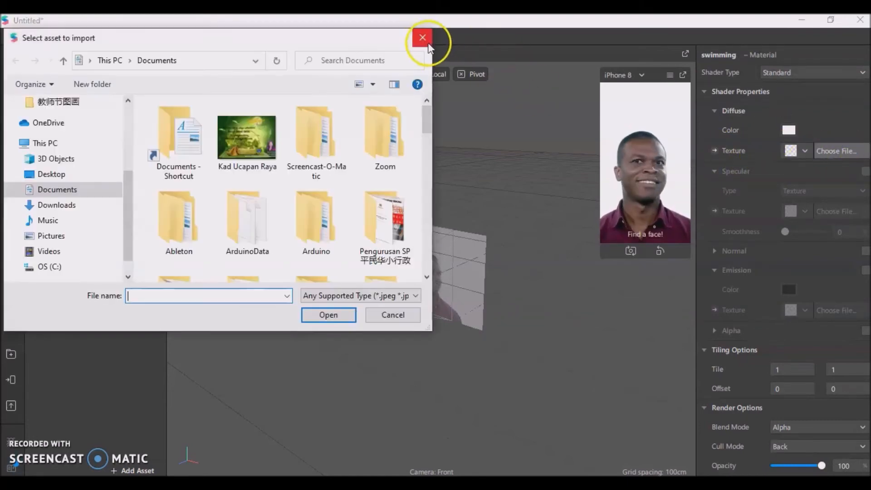
click(425, 38)
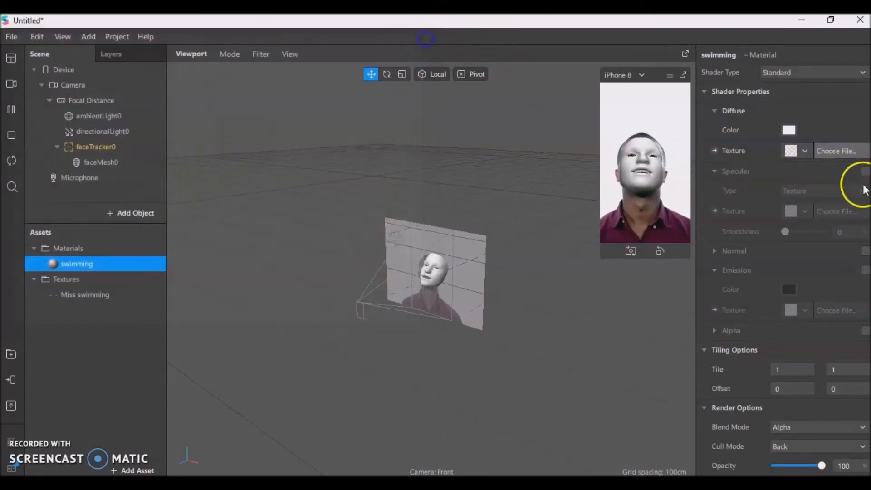
click(807, 152)
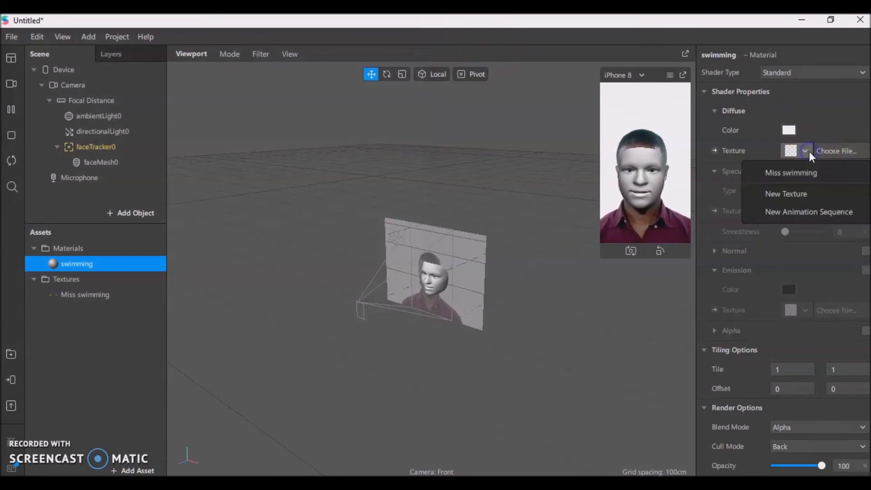
click(792, 172)
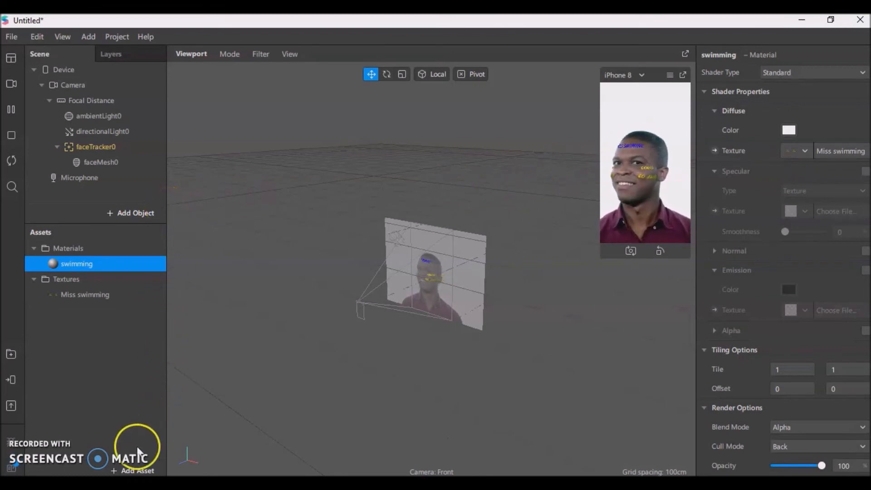
Add the Stylized Swimming Goggles model from the recent AR Library items to the project's assets.
click(135, 471)
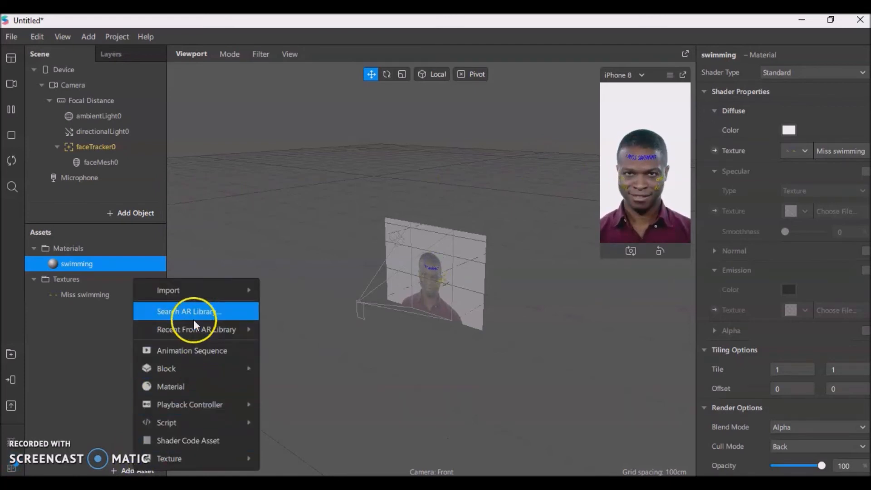
mouse_move(202, 330)
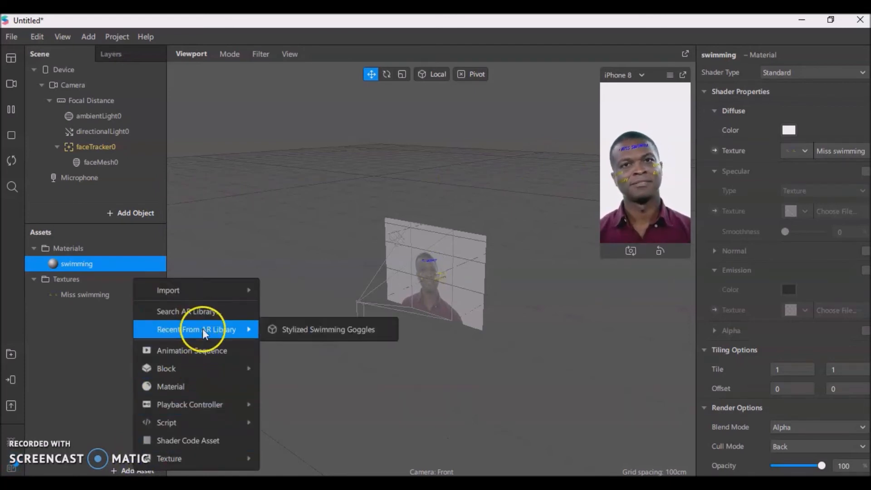
click(301, 328)
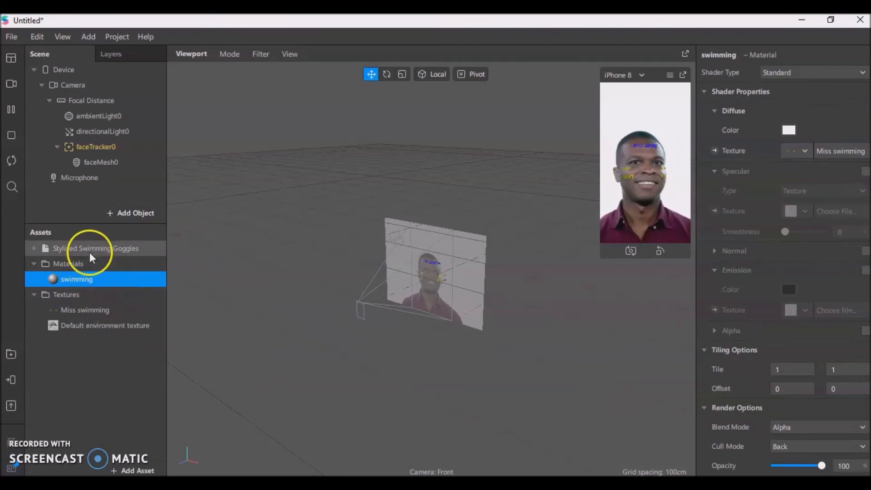
Place the Stylized Swimming Goggles asset under faceTracker0 in the scene and select the new object.
click(90, 249)
click(87, 251)
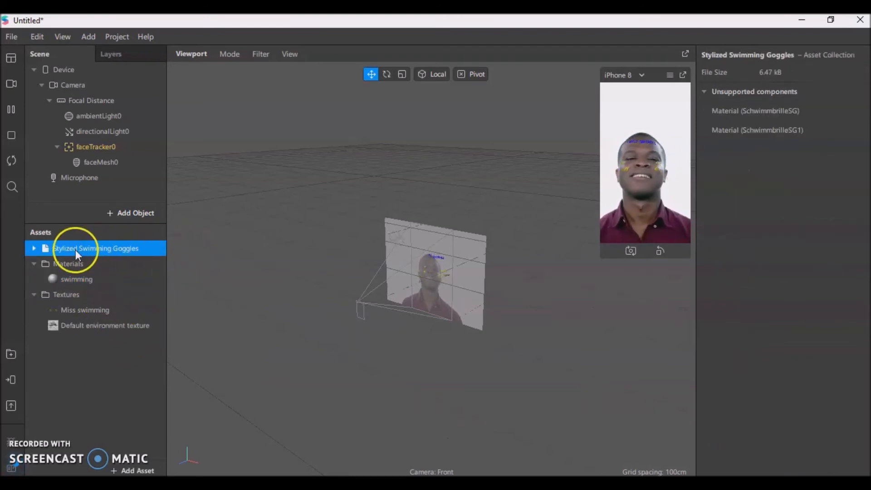
drag(105, 250, 129, 154)
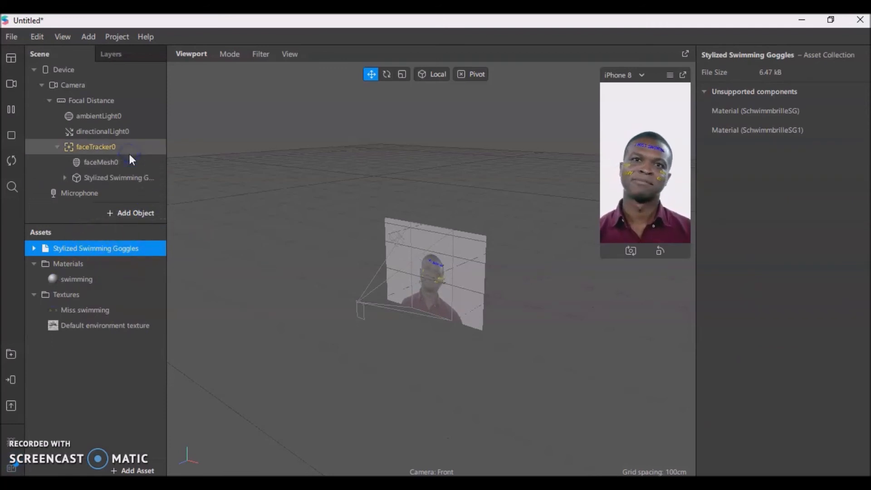
click(119, 177)
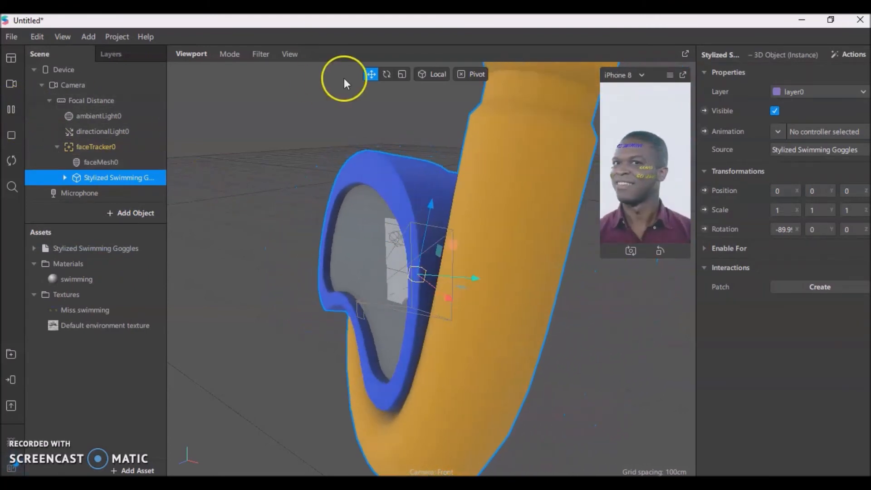
Pause the preview video and scale the oversized goggles down uniformly to about 0.096.
click(11, 111)
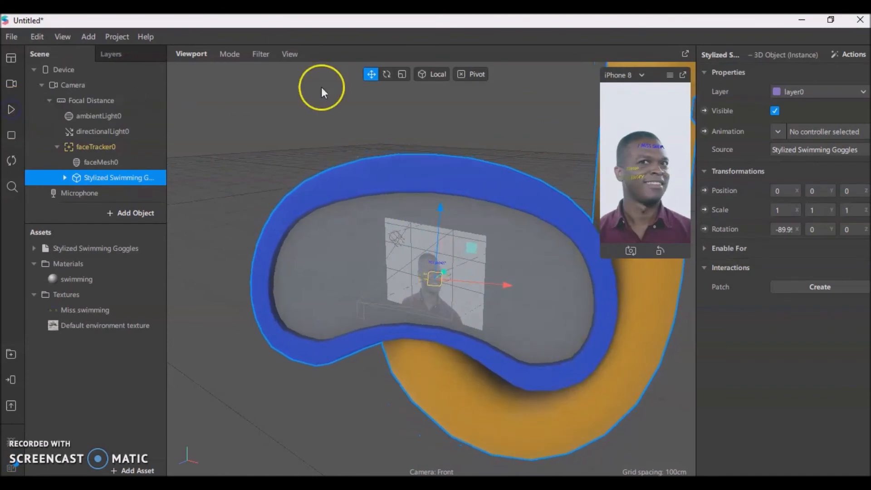
click(402, 75)
click(427, 265)
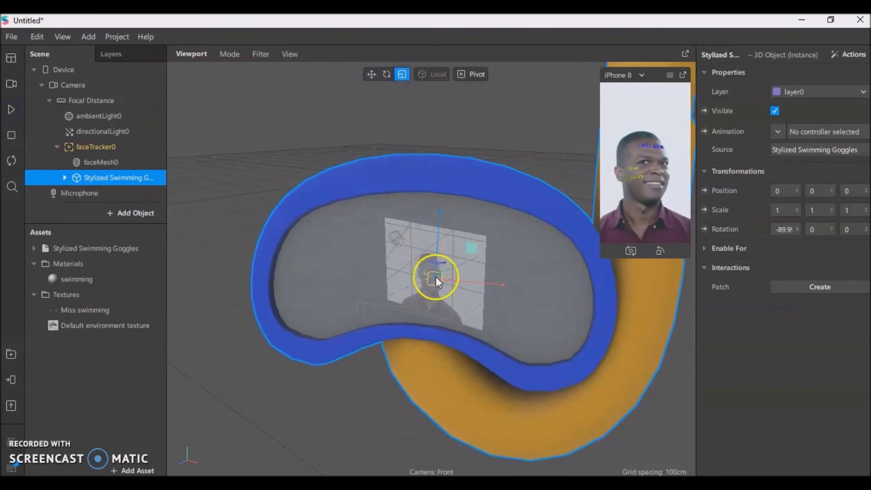
drag(441, 272, 327, 348)
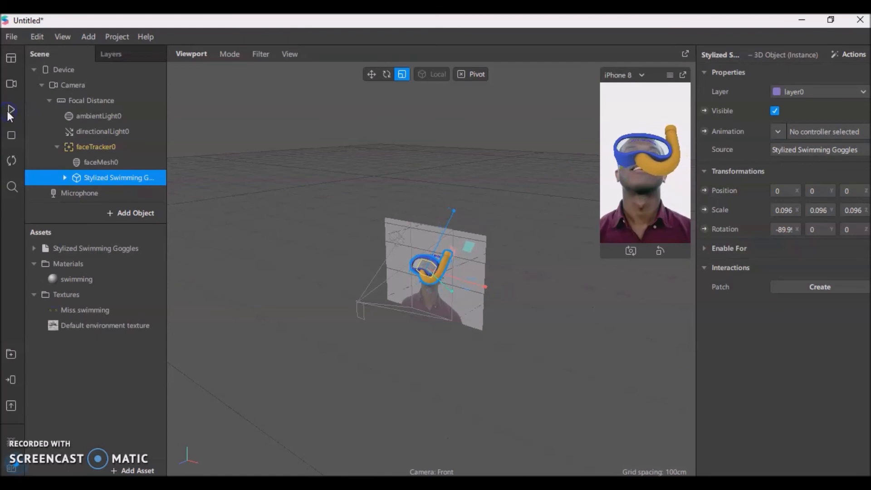
Shrink the goggles to a scale of about 0.083 and move them to fit over the face's eyes.
click(436, 270)
drag(436, 270, 518, 220)
click(371, 74)
drag(424, 278, 428, 278)
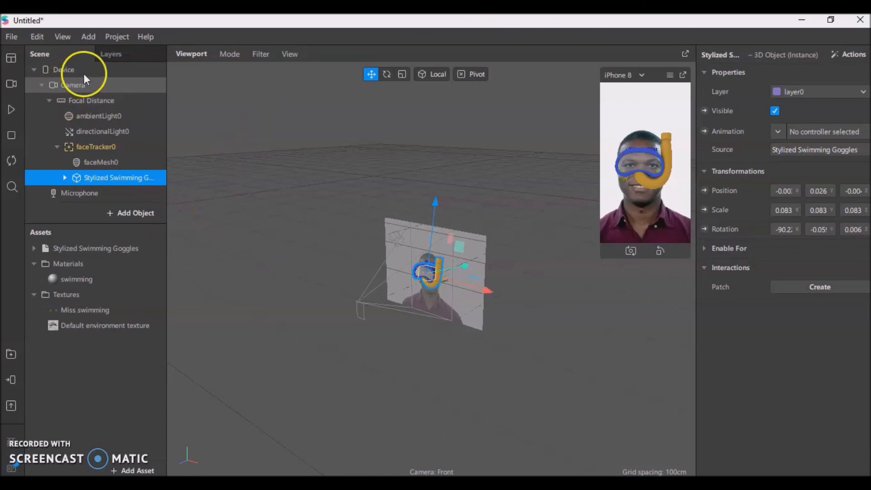
Switch the preview's camera source to the USB2.0 VGA UVC WebCam.
click(11, 84)
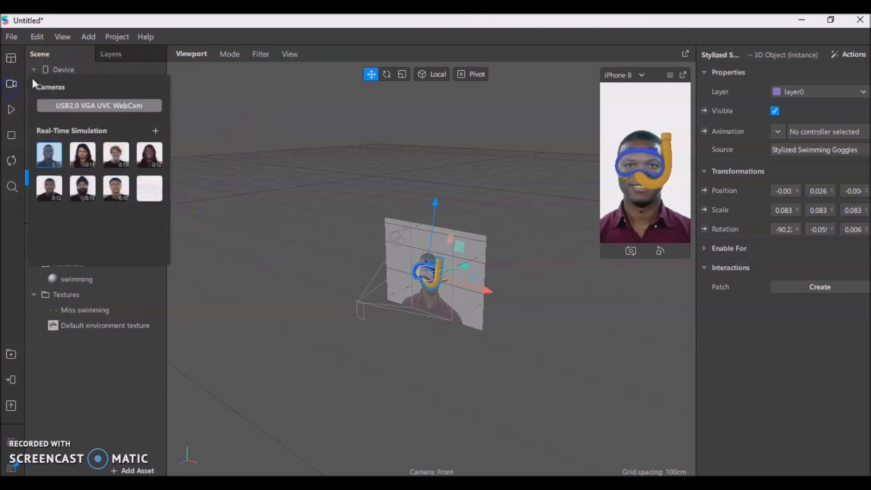
click(86, 108)
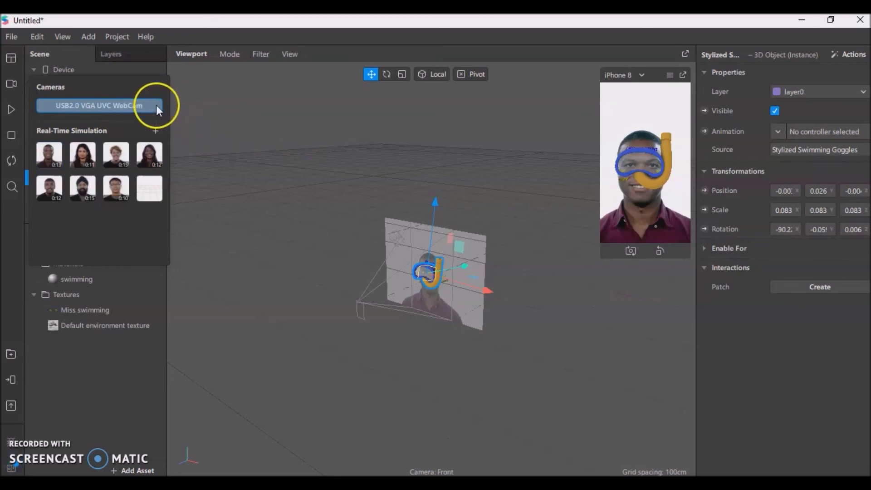
Test the finished goggles and text filter on a live face in the Instagram story camera.
click(50, 420)
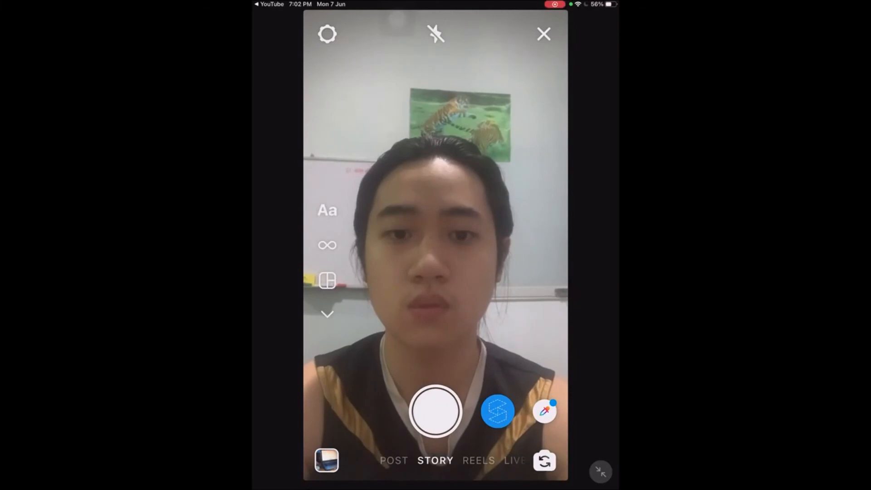
click(498, 411)
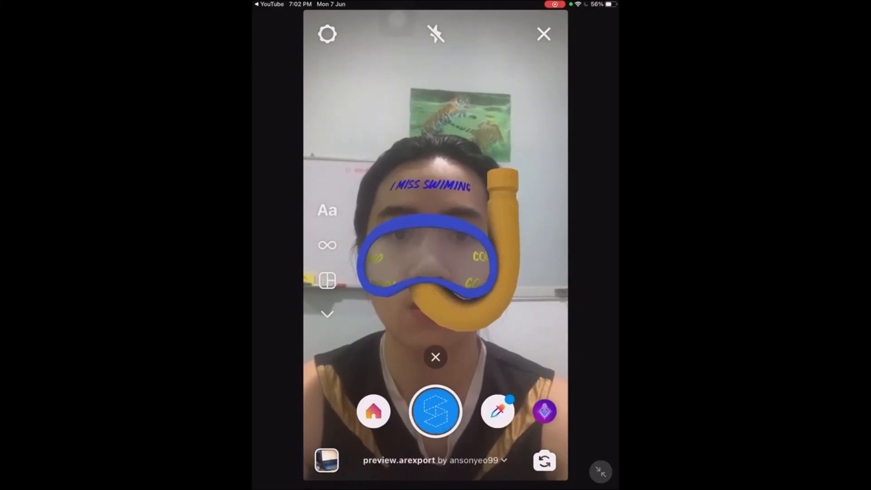